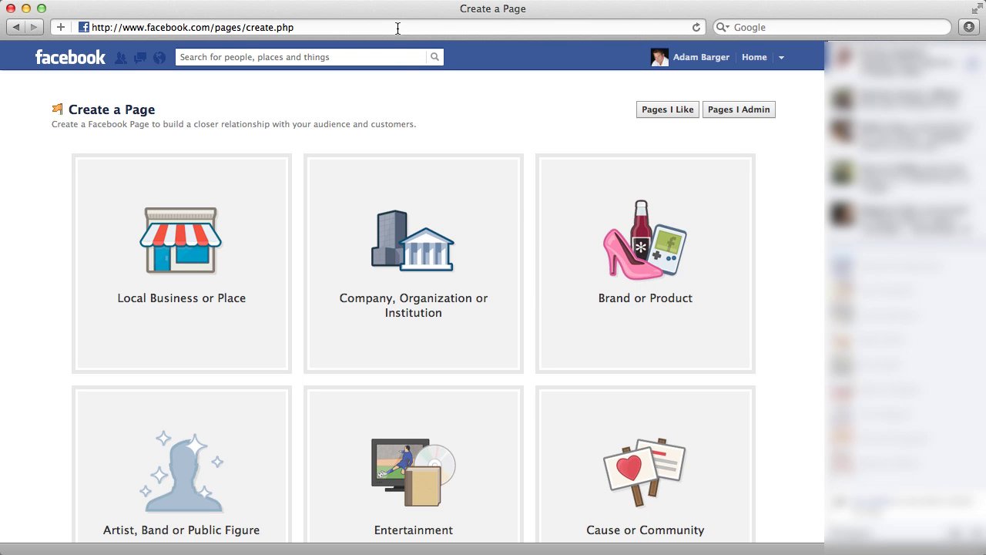
Step: Create a Brand or Product page named 'HR Baseball' in Outdoor Gear/Sporting Goods, accepting the Pages terms
left_click(359, 27)
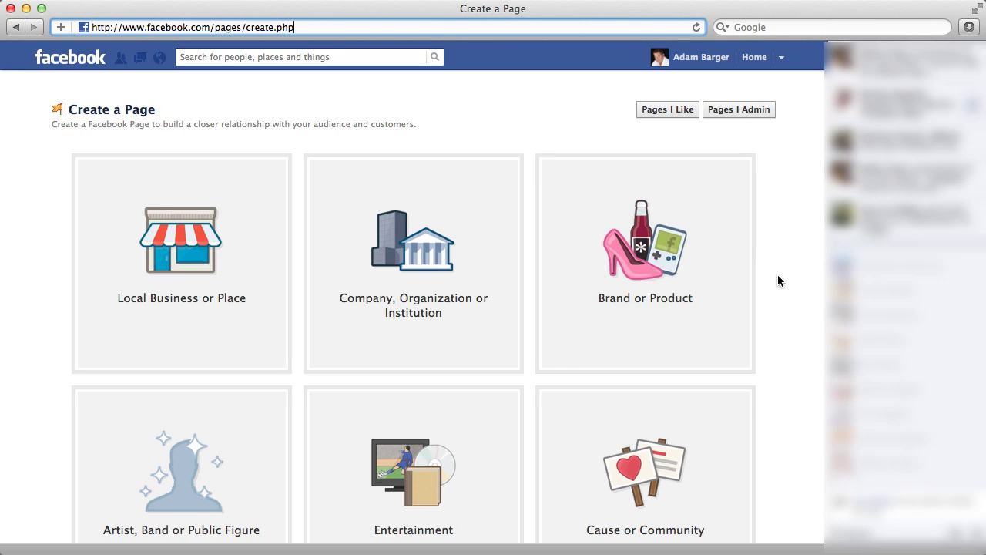
scroll(777, 280, "down", 2)
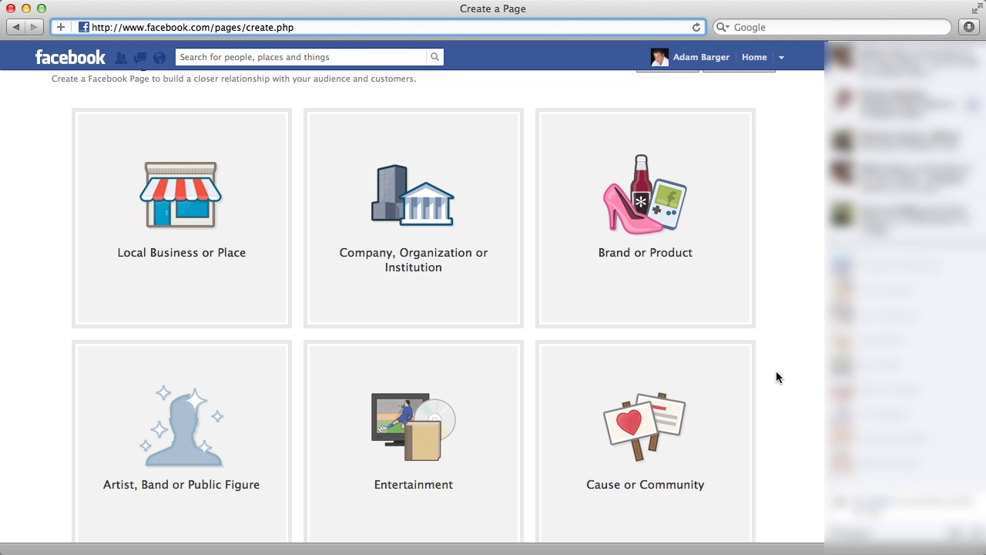
left_click(654, 221)
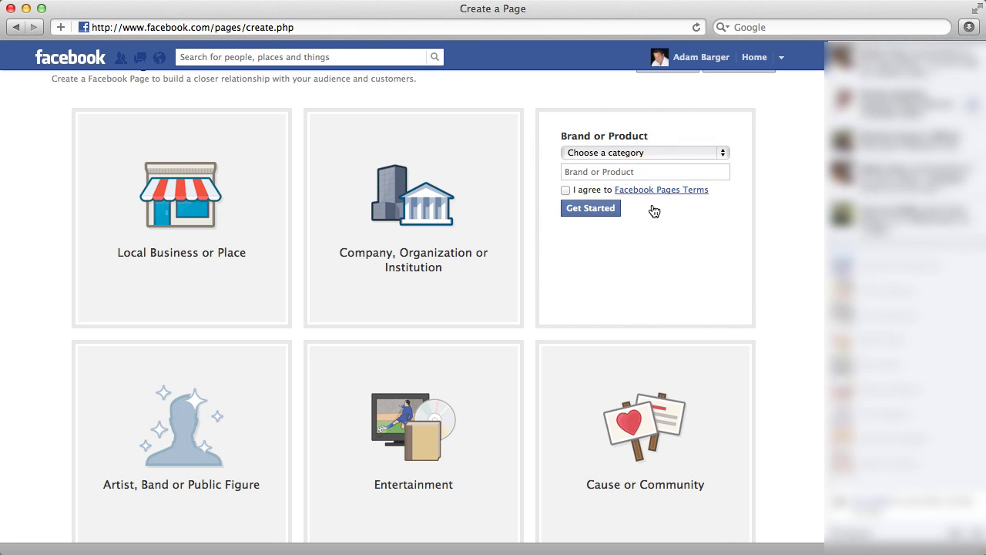
left_click(659, 154)
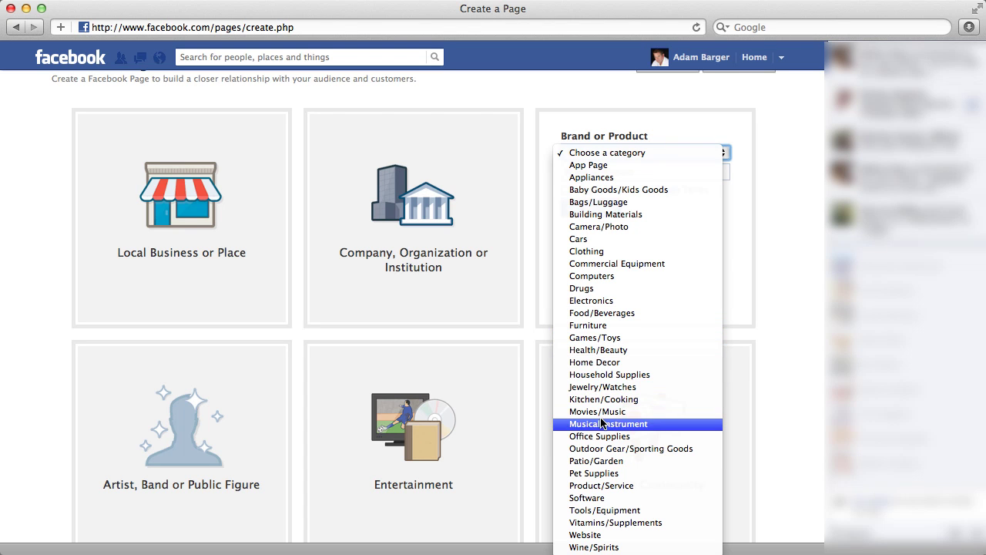
left_click(602, 450)
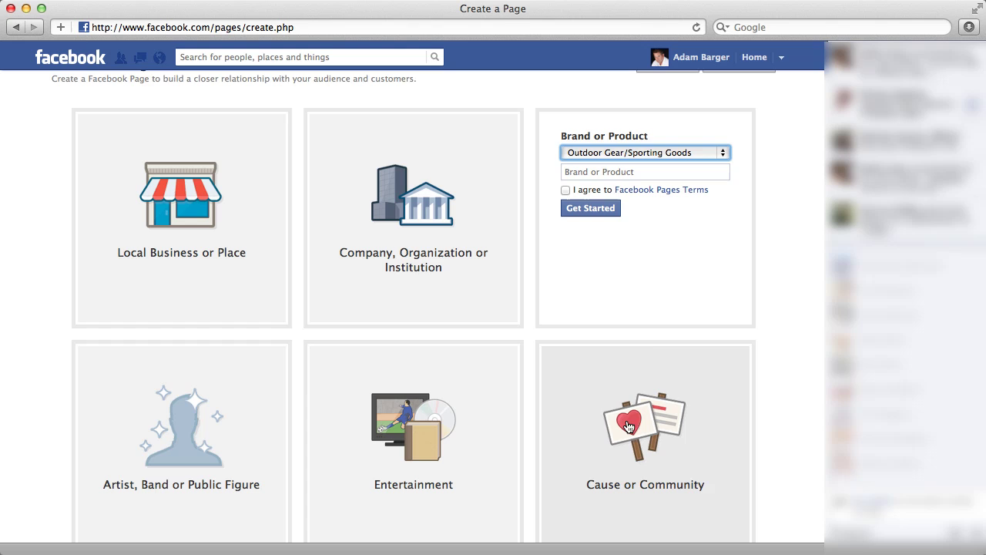
left_click(660, 172)
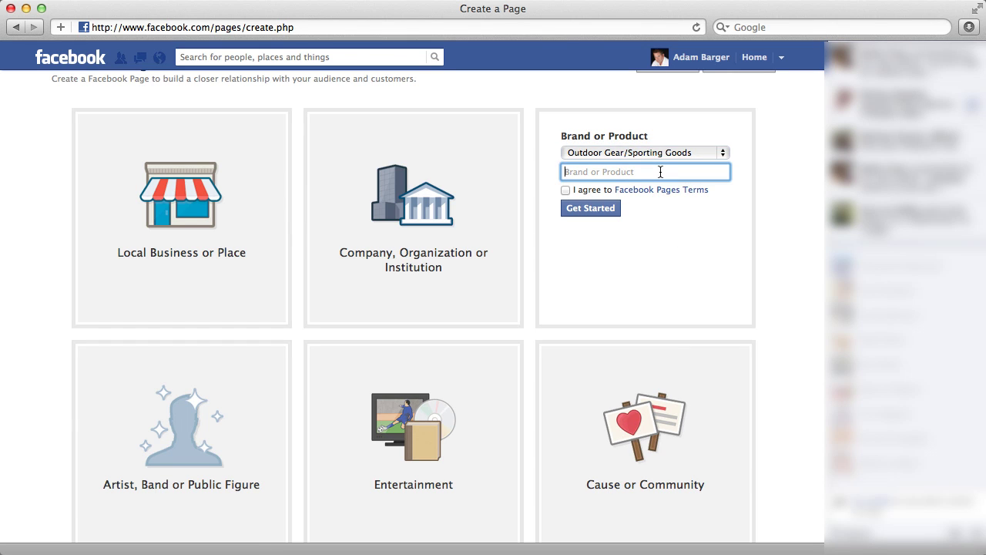
type("HR Baseball")
left_click(564, 190)
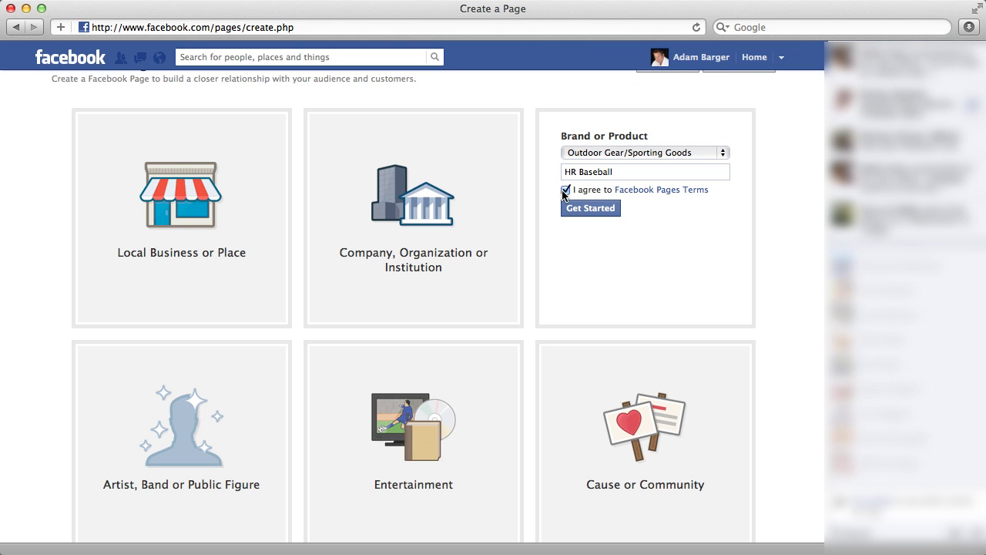
left_click(594, 212)
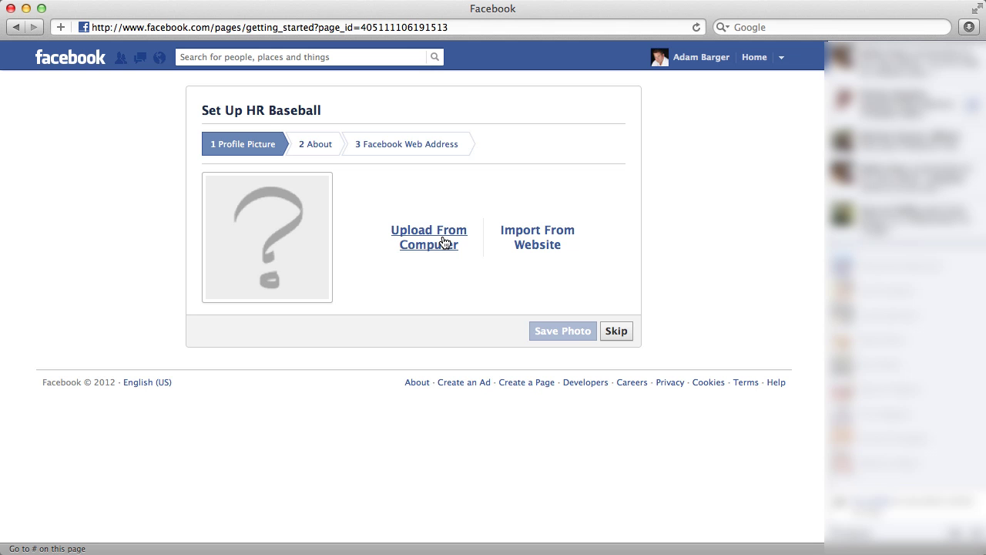
Step: Try uploading customize.png as the profile picture and dismiss the picture-too-small warning
left_click(445, 243)
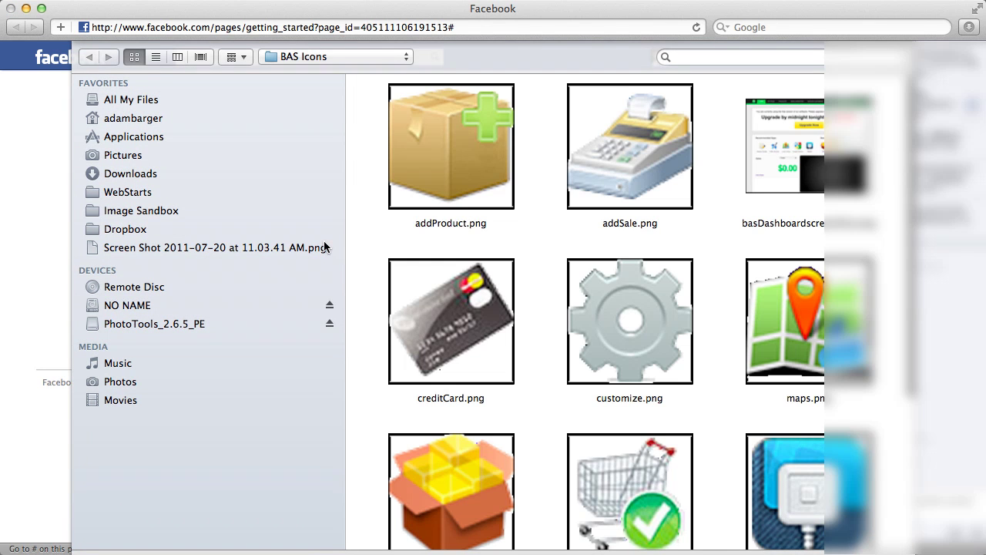
scroll(556, 304, "down", 3)
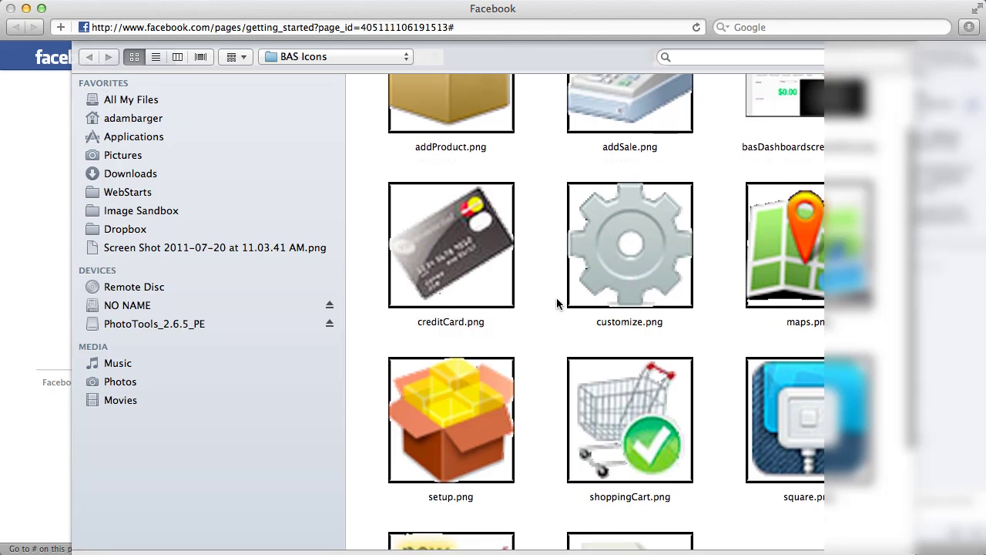
double_click(643, 278)
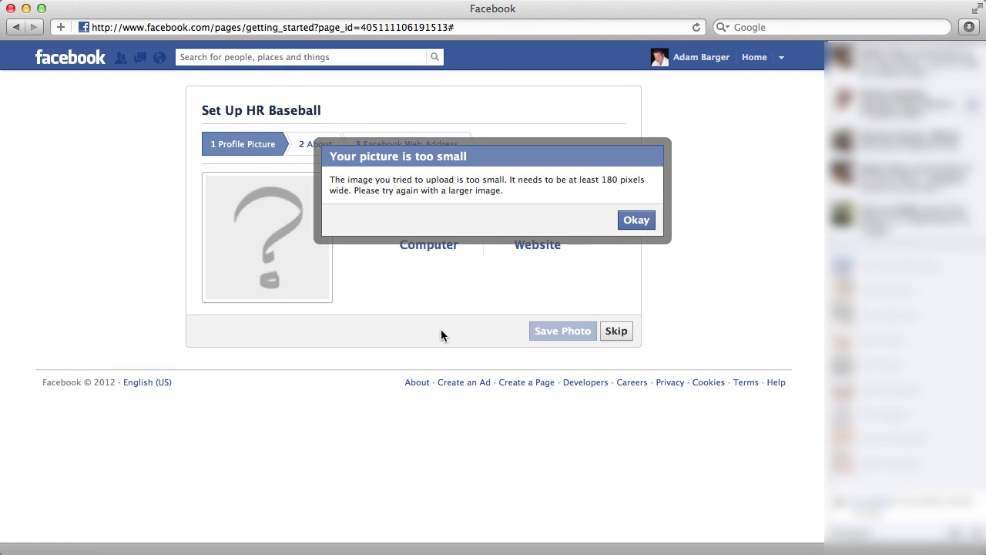
left_click(645, 222)
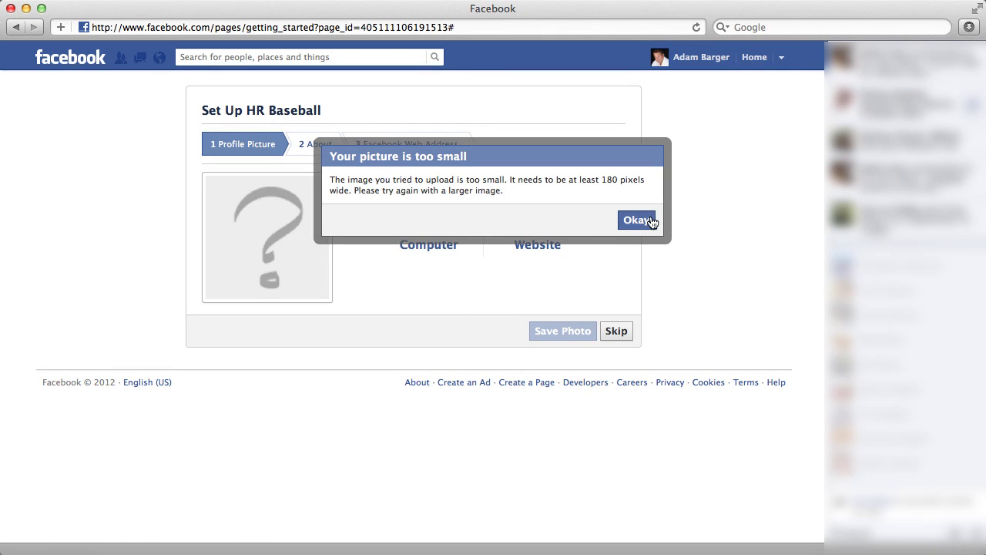
Step: Upload the larger baseball bat image from the home folder as the profile picture
left_click(451, 248)
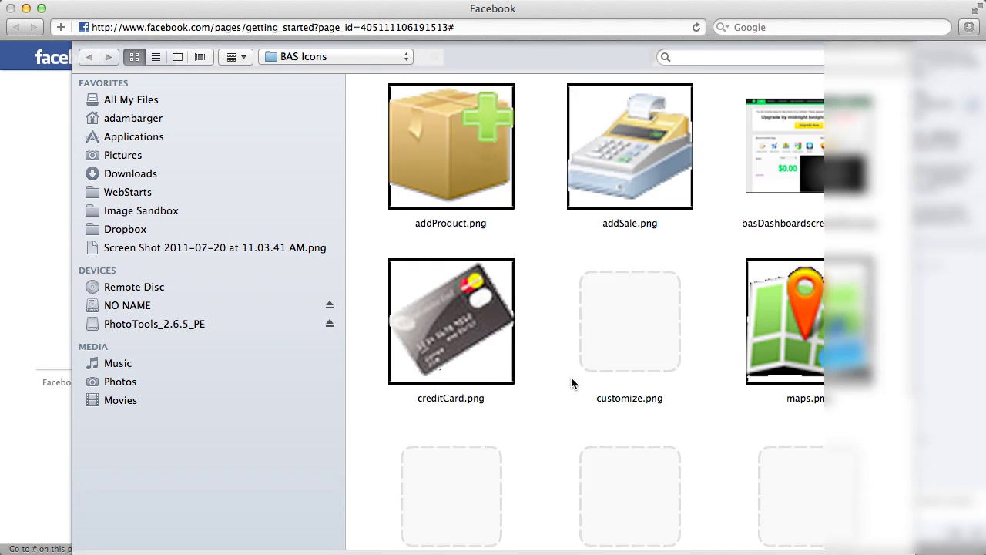
scroll(581, 400, "down", 5)
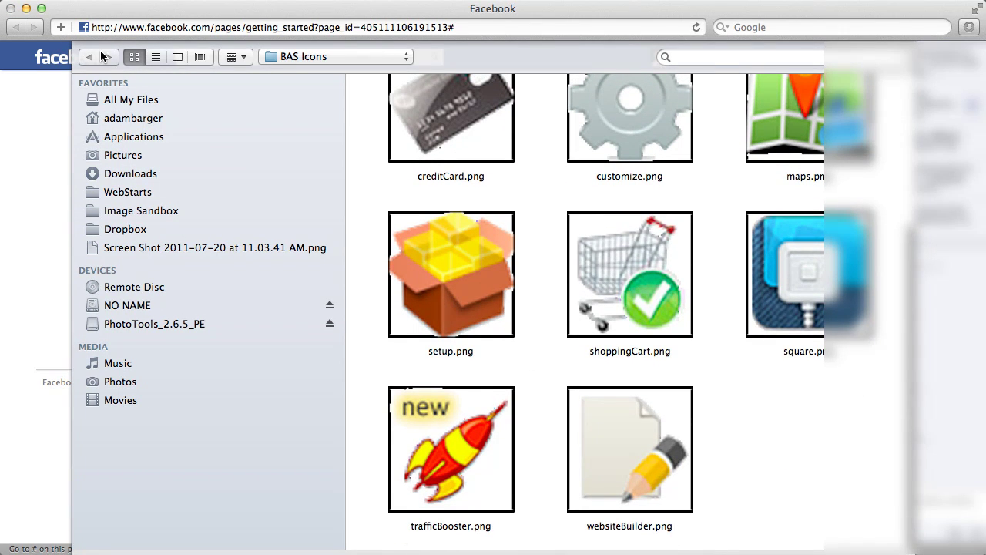
left_click(134, 119)
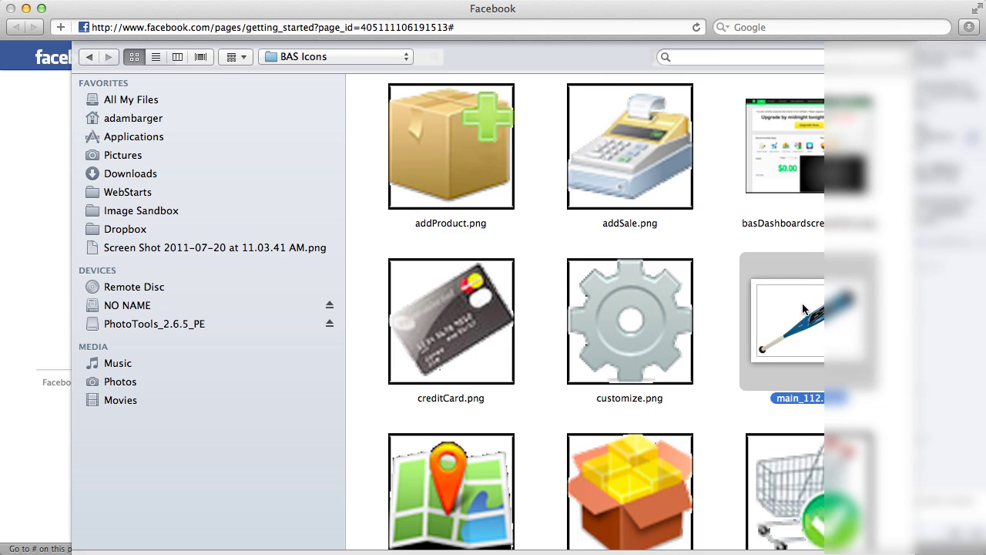
double_click(802, 307)
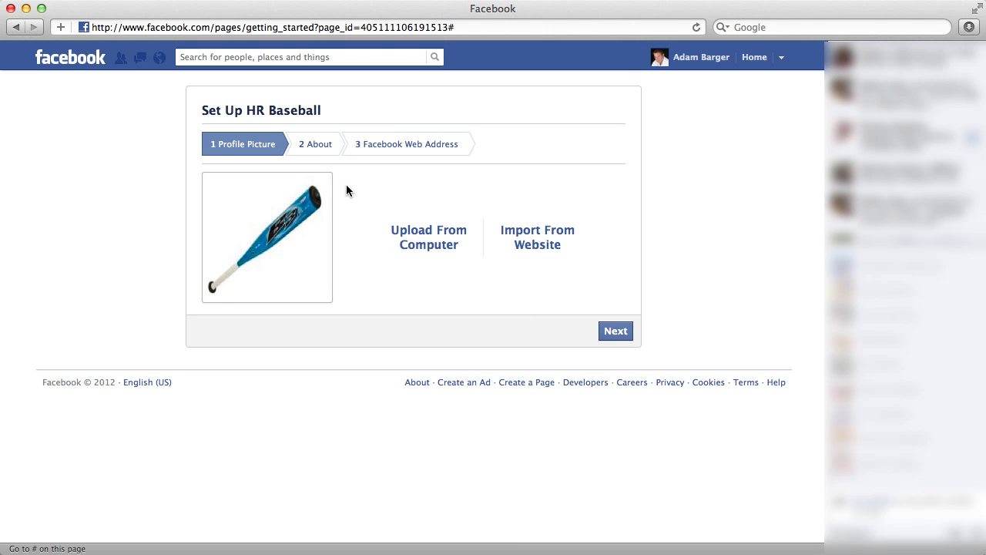
Step: Save the picture and enter the description 'HRBaseball.com is the #1 place to buy baseball bats online.'
left_click(630, 334)
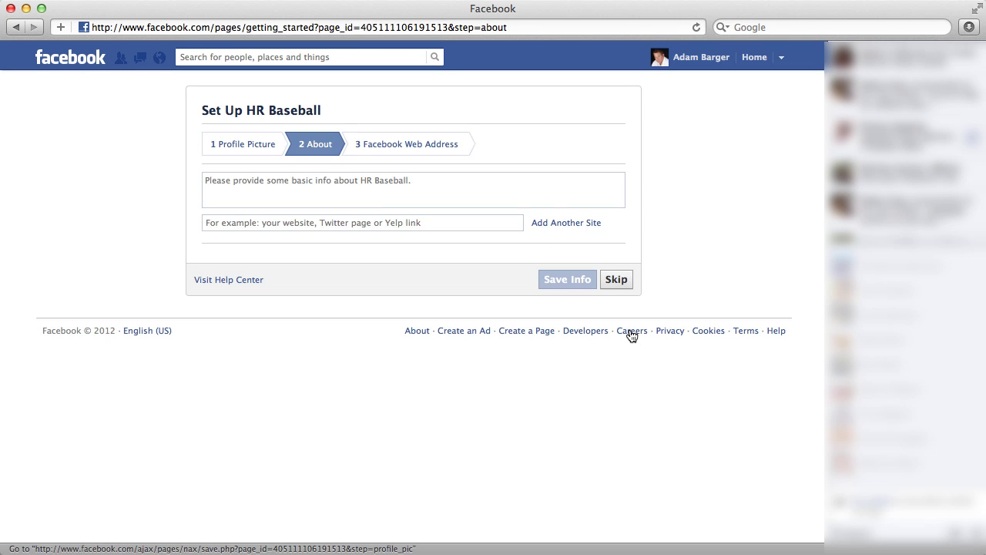
left_click(453, 184)
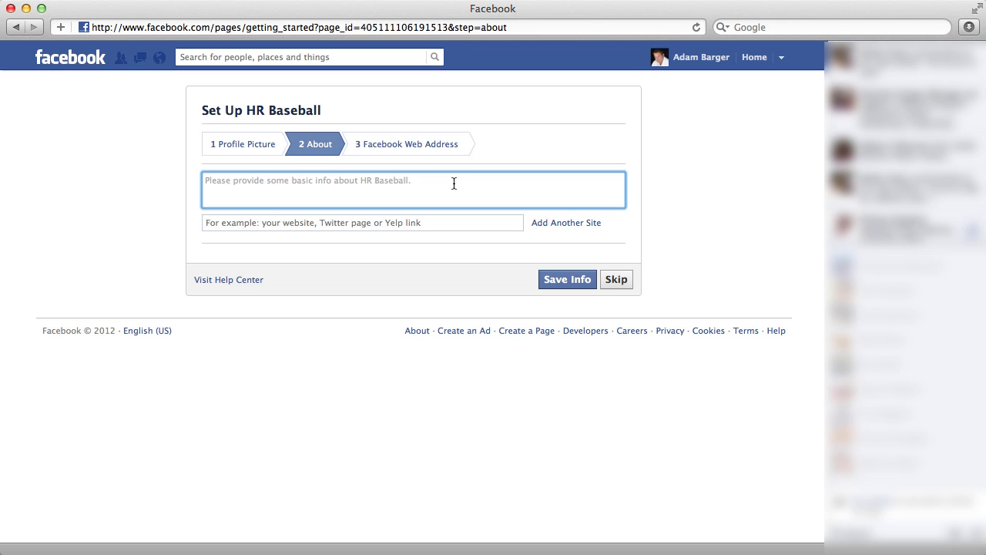
type("HRBa")
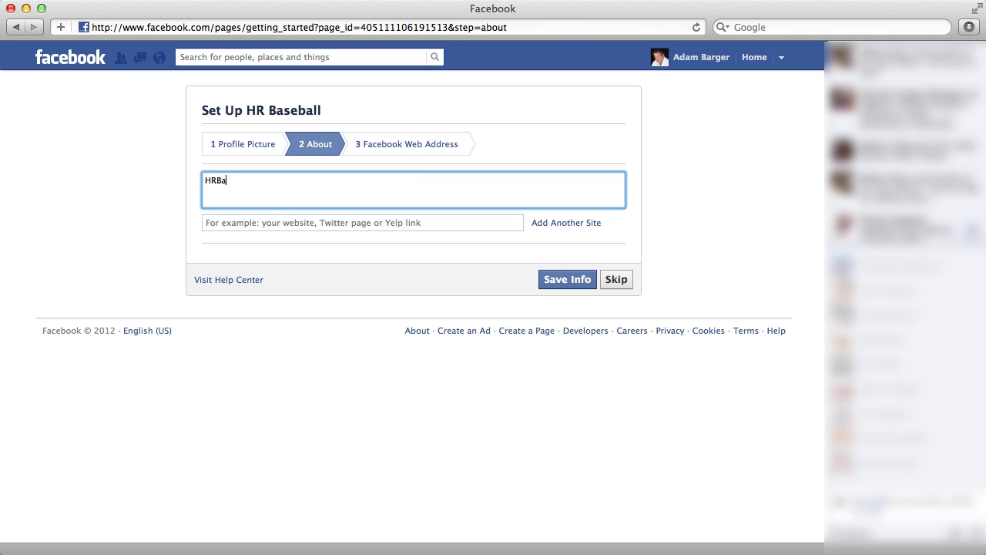
type("seball.com is the #1 place to bu")
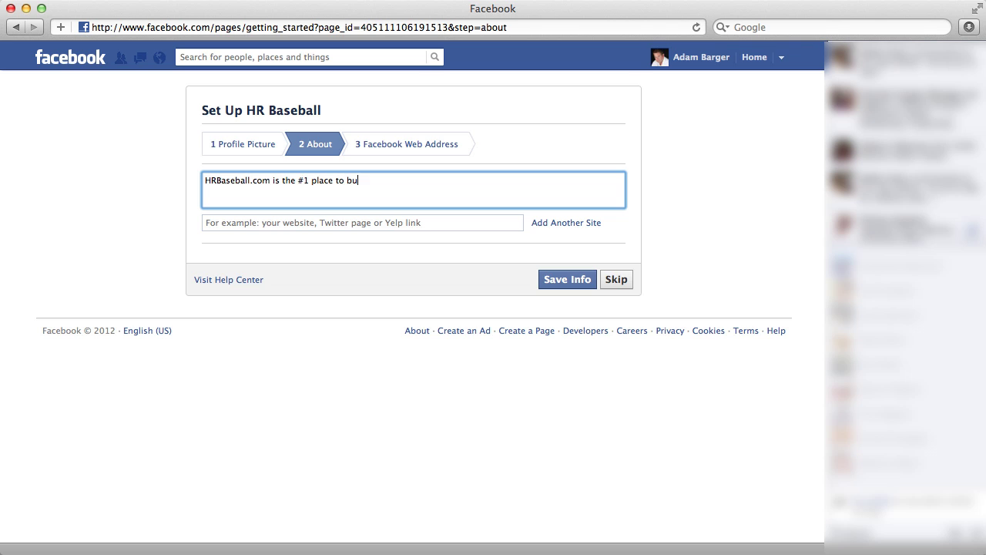
type("y baseball bats online.")
left_click(461, 223)
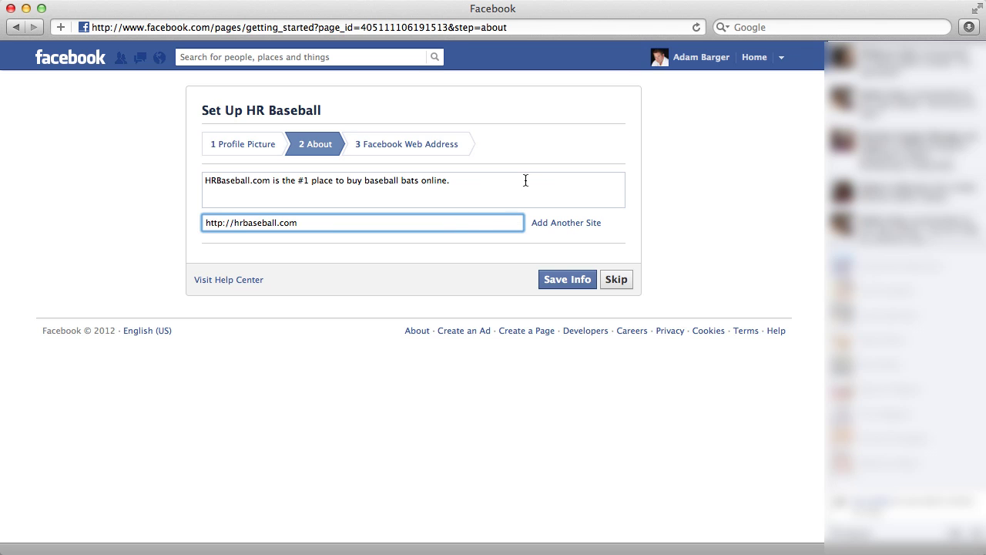
Step: Save the About info and try hrbaseball as the page's web address
left_click(583, 285)
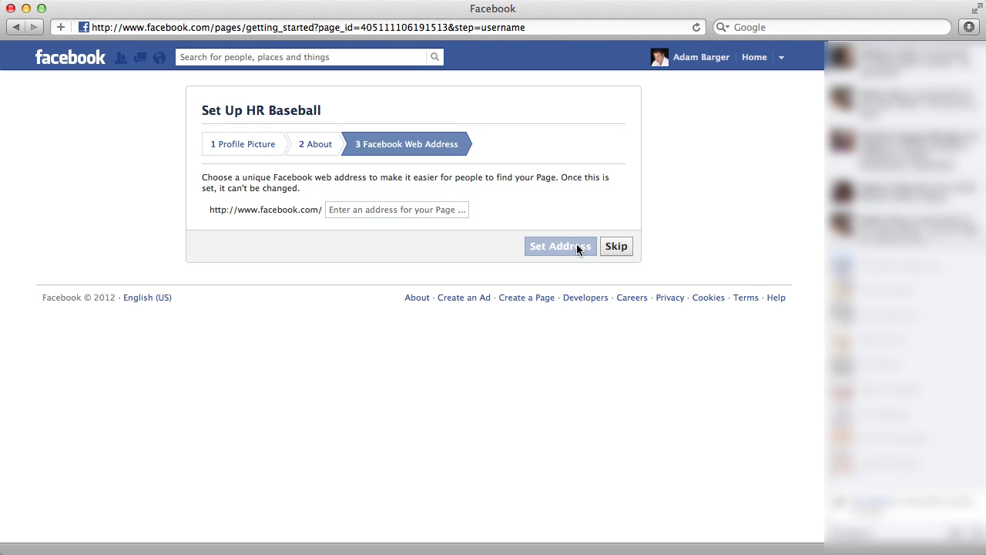
left_click(395, 205)
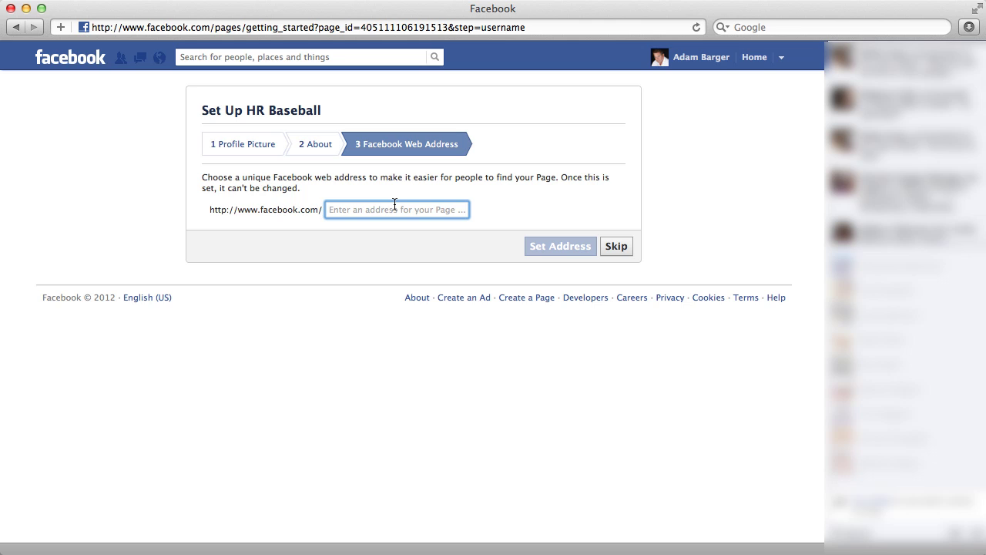
type("hrbaseball")
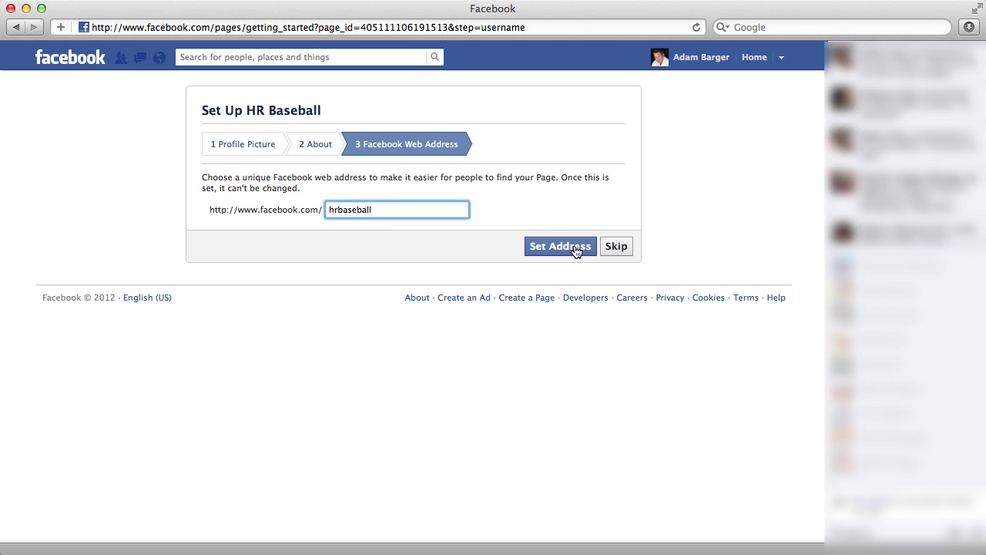
left_click(580, 254)
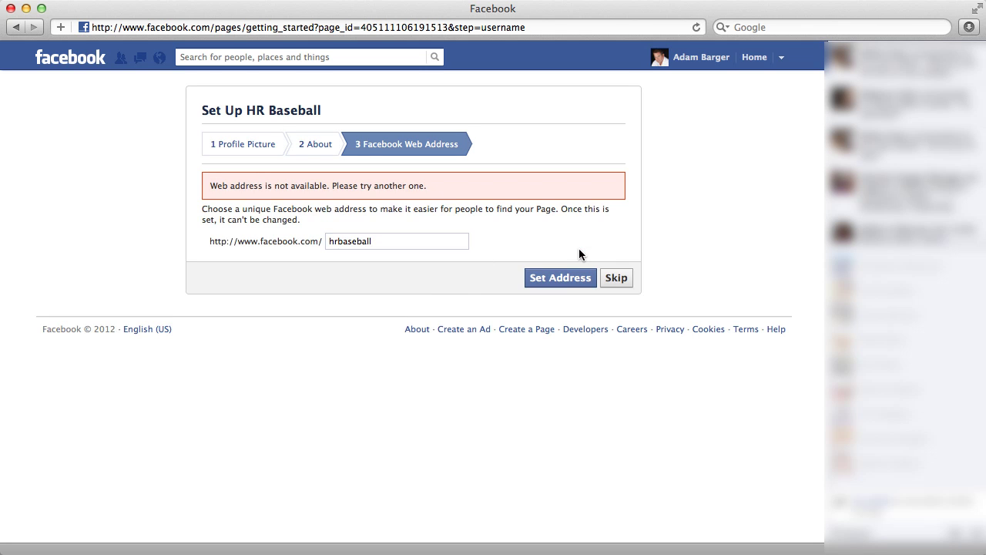
Step: Change the unavailable address to hrbaseballcompany and set it
left_click(448, 235)
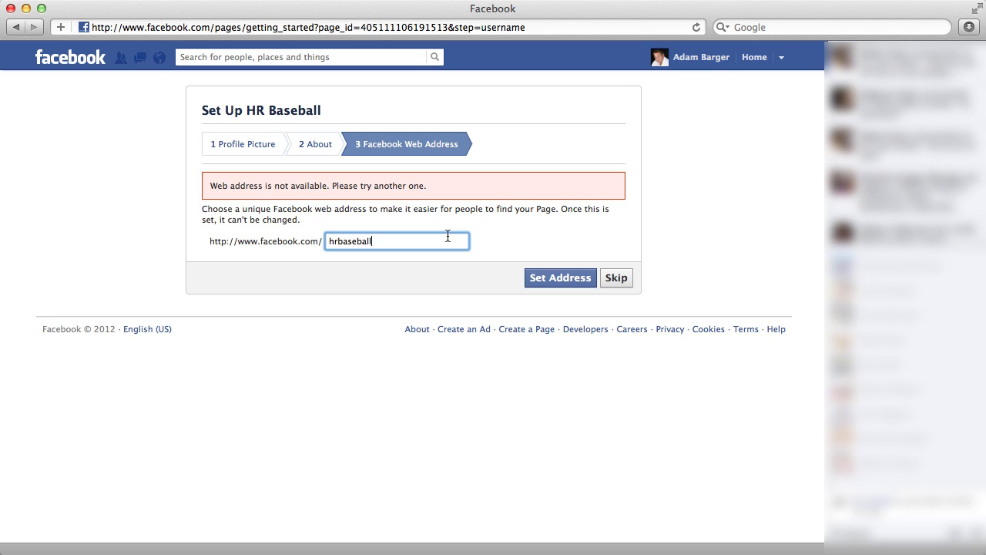
double_click(446, 235)
left_click(446, 235)
type("company")
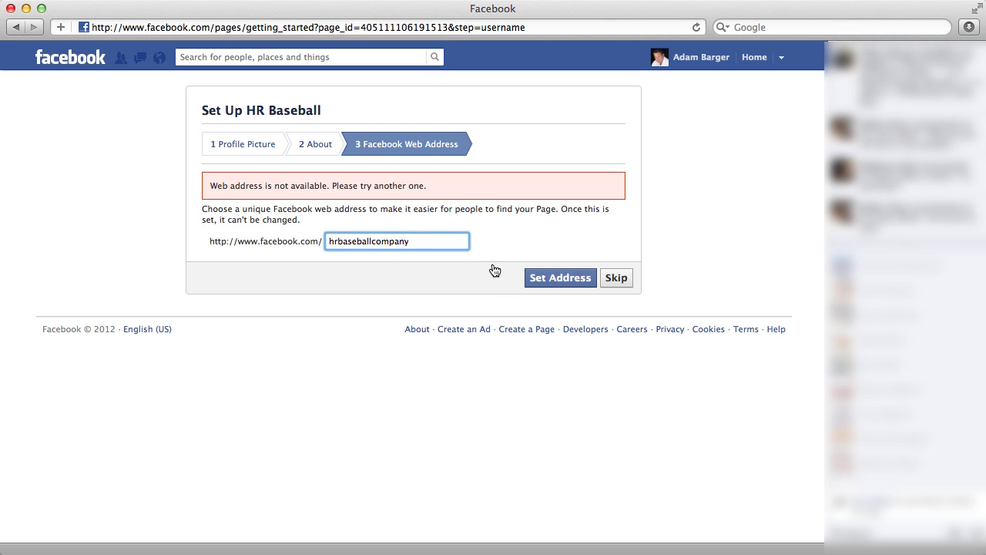
left_click(529, 281)
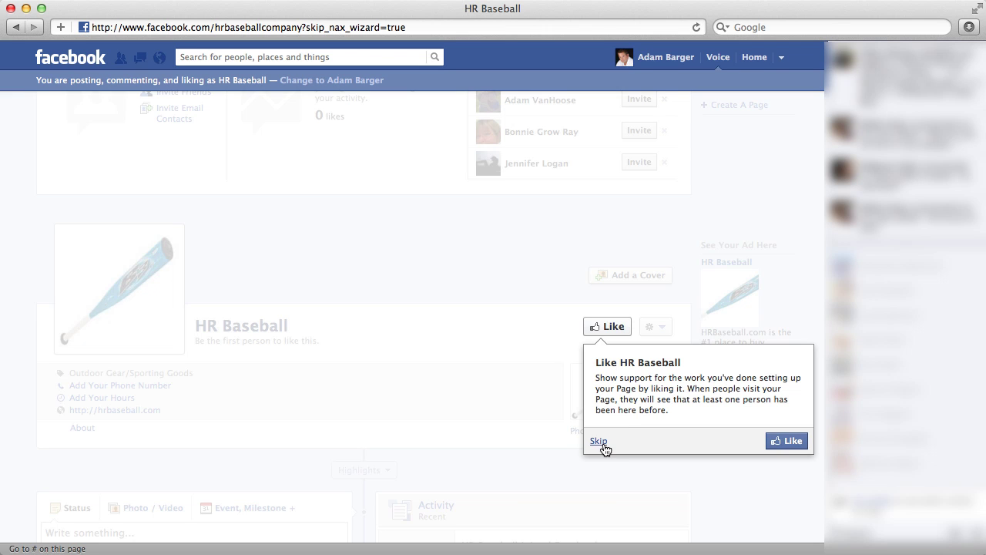
Step: Skip the Like prompt and pass the invite-friends, email-contacts and sharing tips
left_click(604, 448)
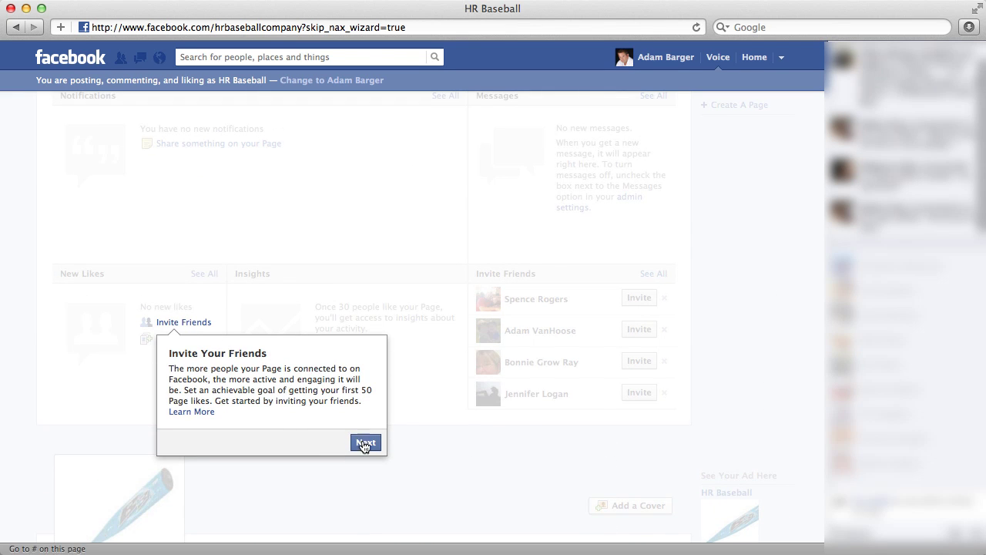
left_click(364, 443)
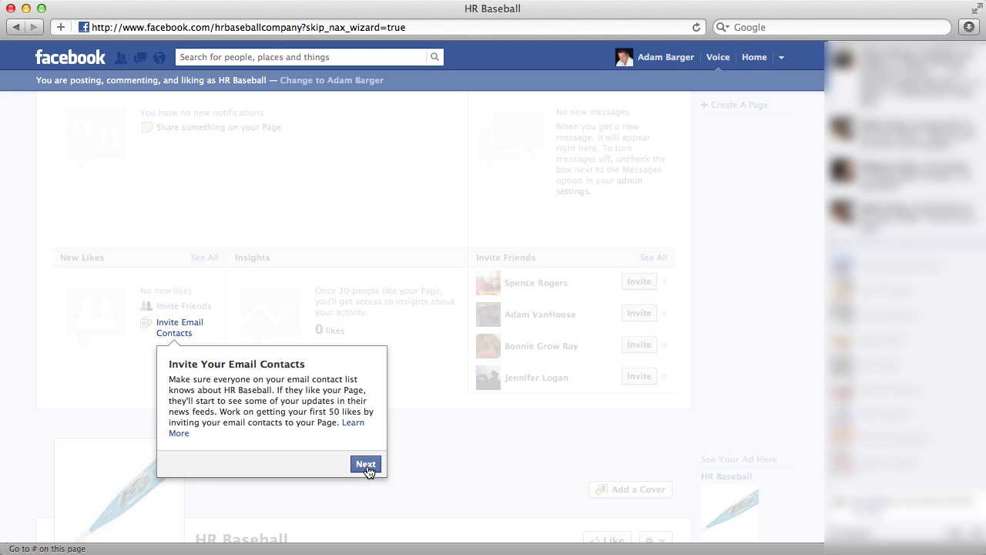
left_click(366, 464)
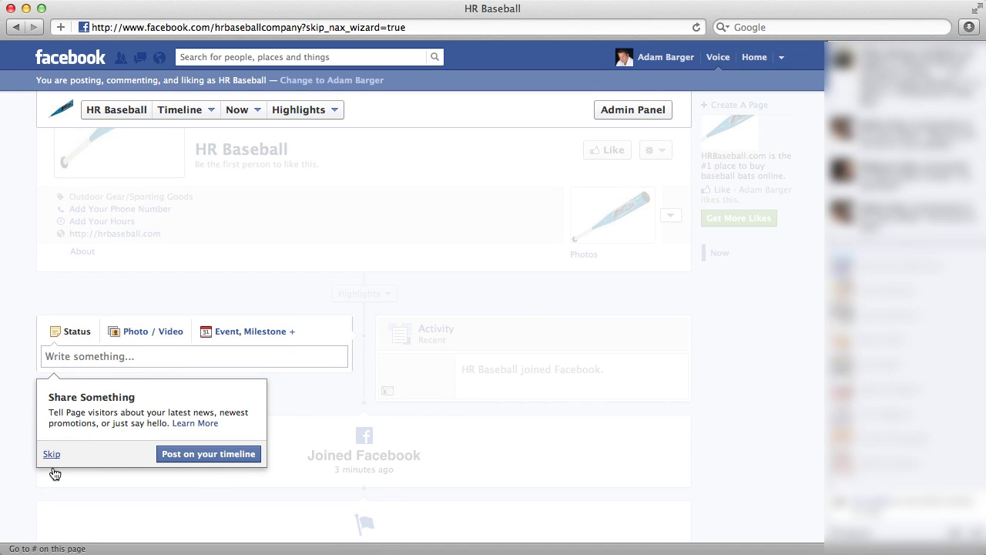
left_click(52, 462)
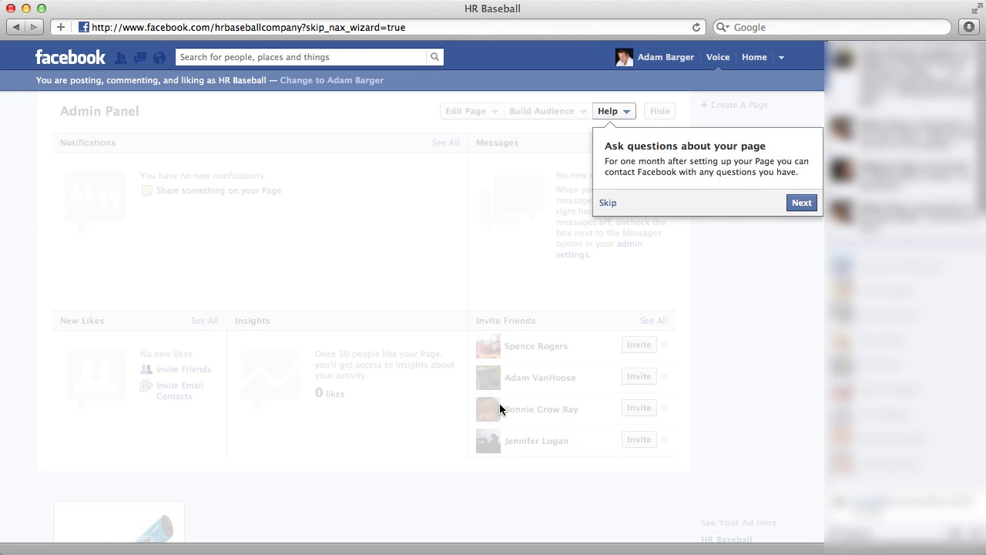
left_click(607, 203)
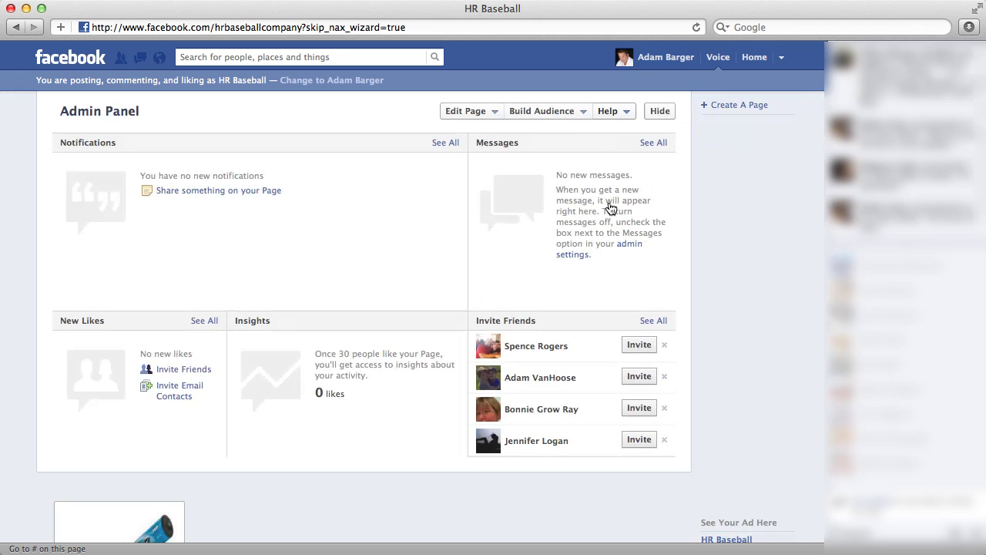
scroll(651, 323, "down", 5)
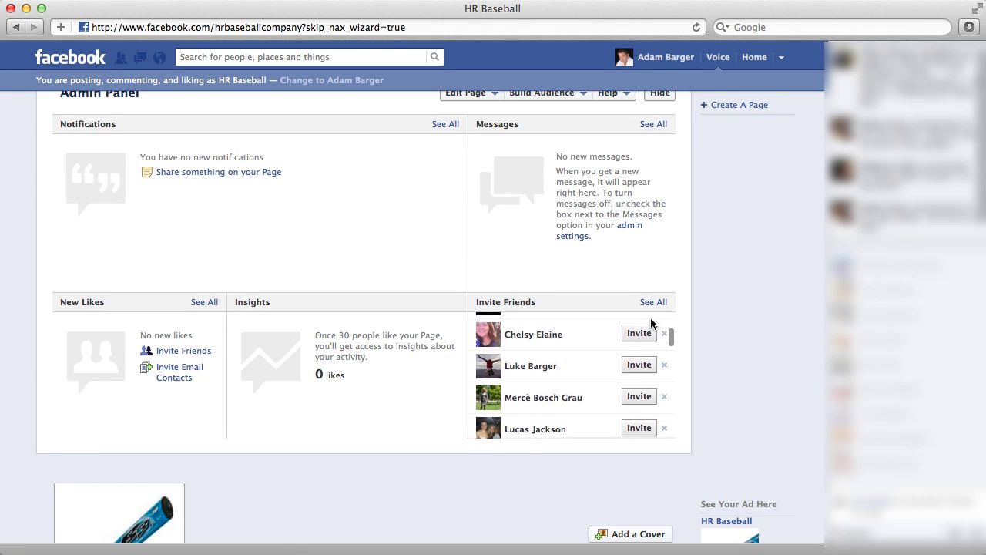
scroll(651, 324, "down", 2)
scroll(655, 365, "up", 5)
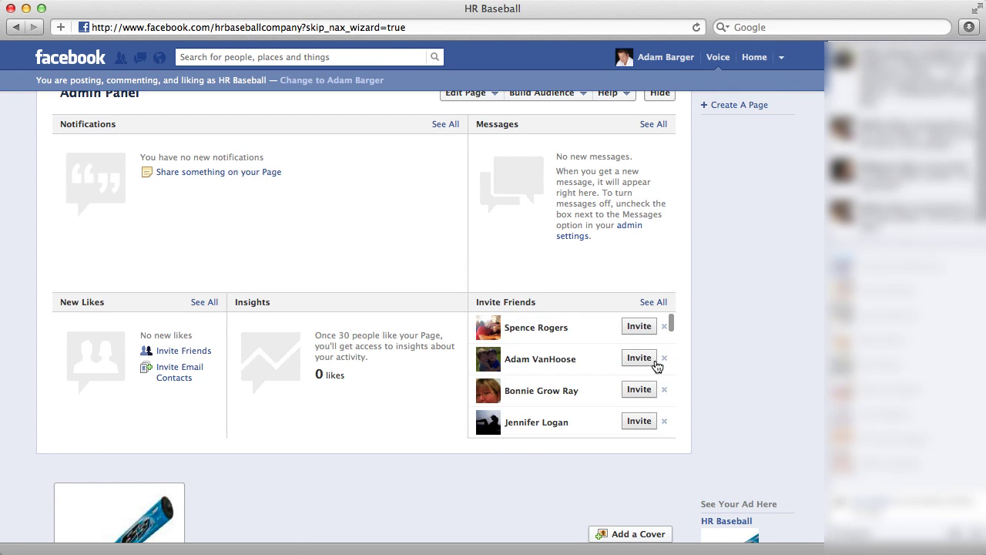
scroll(734, 267, "up", 1)
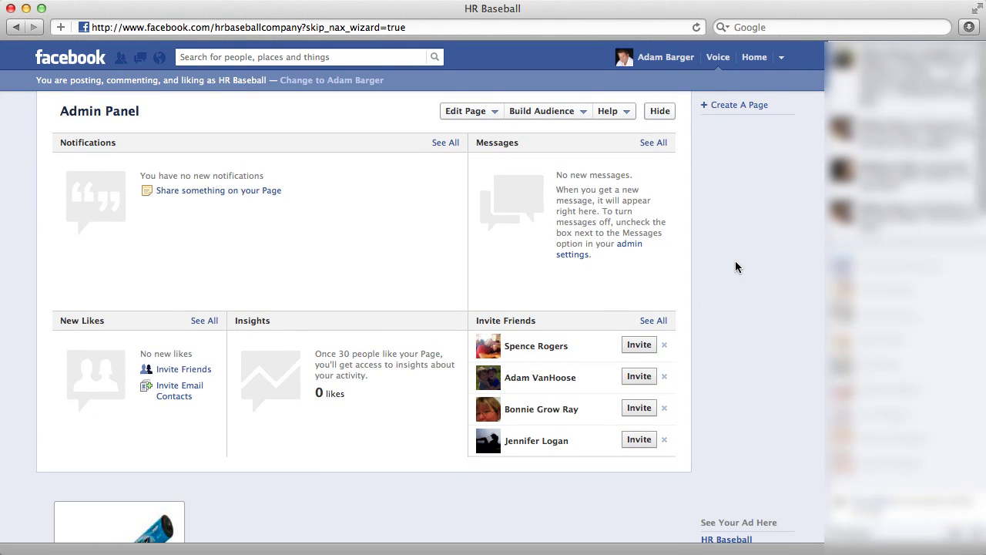